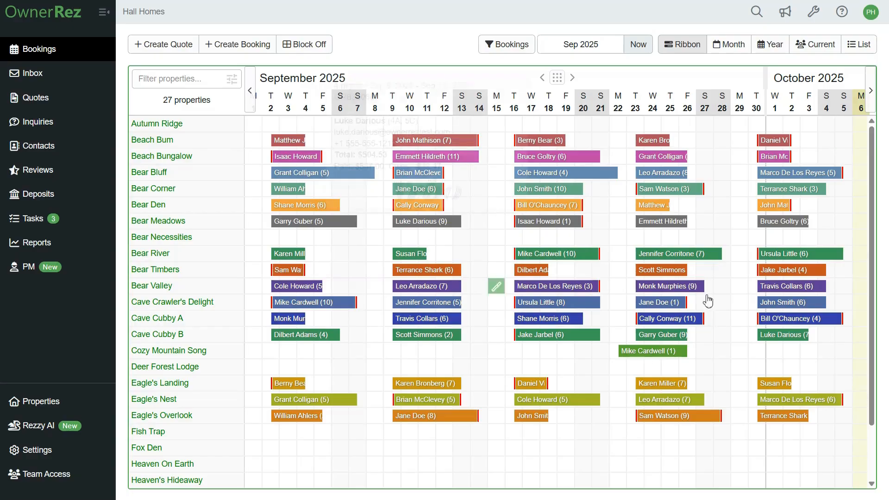
Add a single property named Cozy Little Cottage with its postal address, fill in the map coordinates from that address, and save it
mouse_move(581, 323)
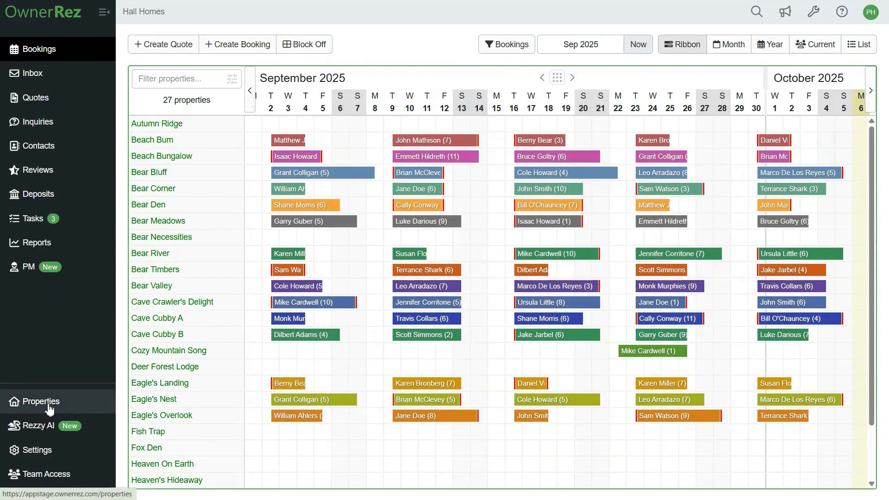
click(75, 411)
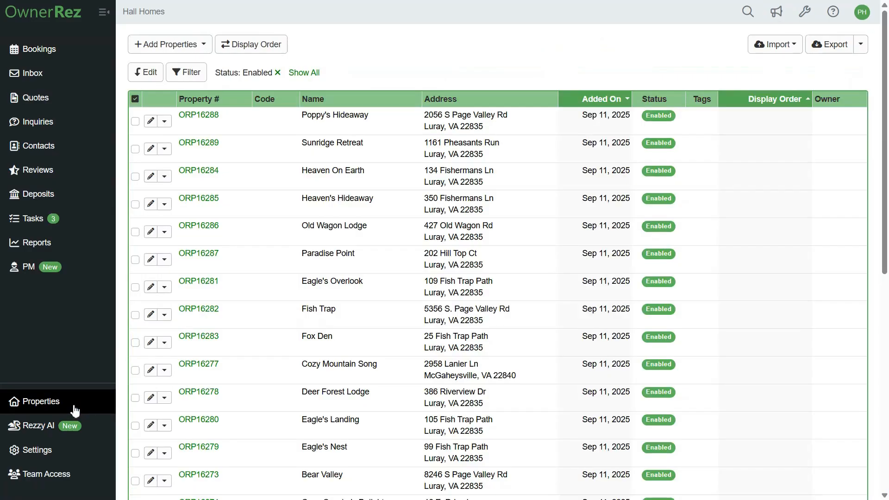
click(175, 49)
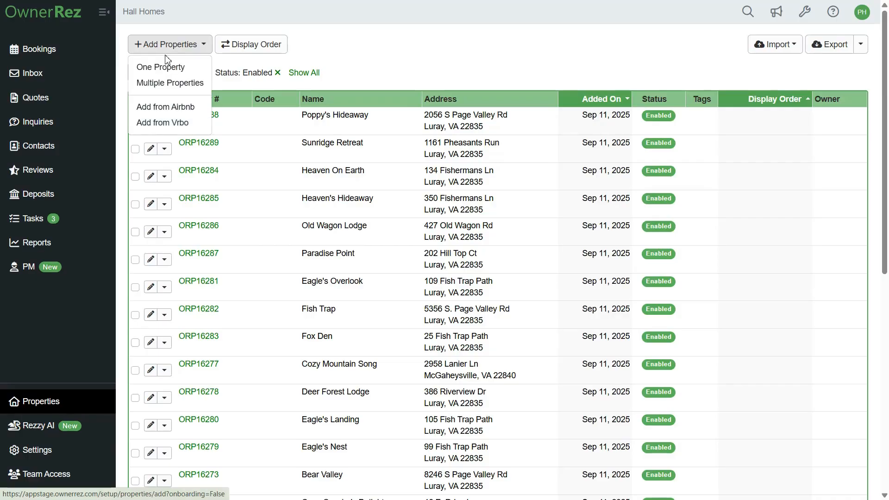
click(147, 66)
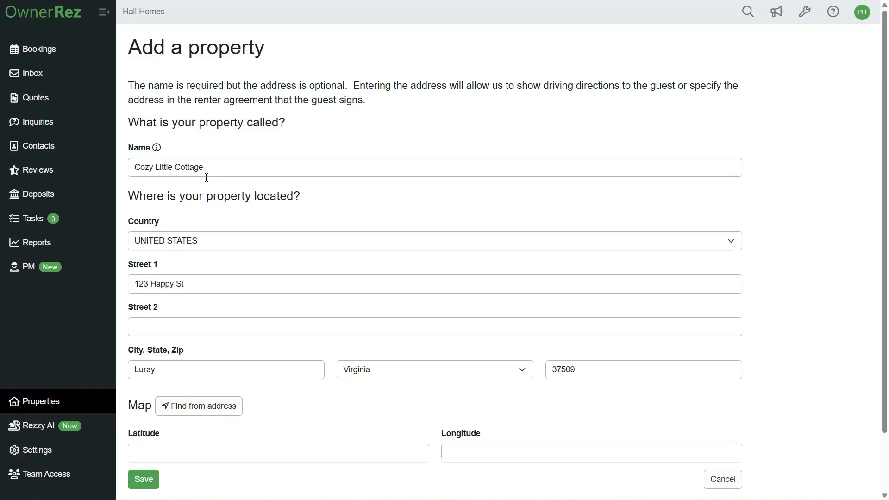
scroll(182, 278, down, 2)
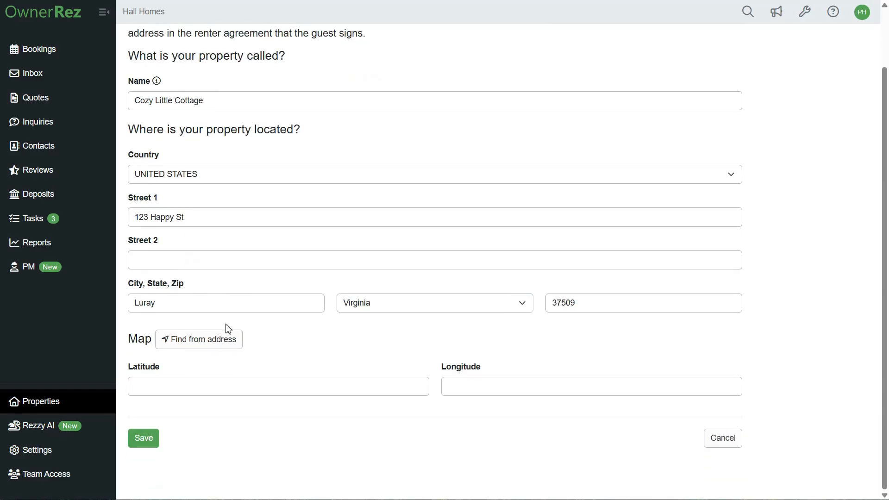
click(186, 343)
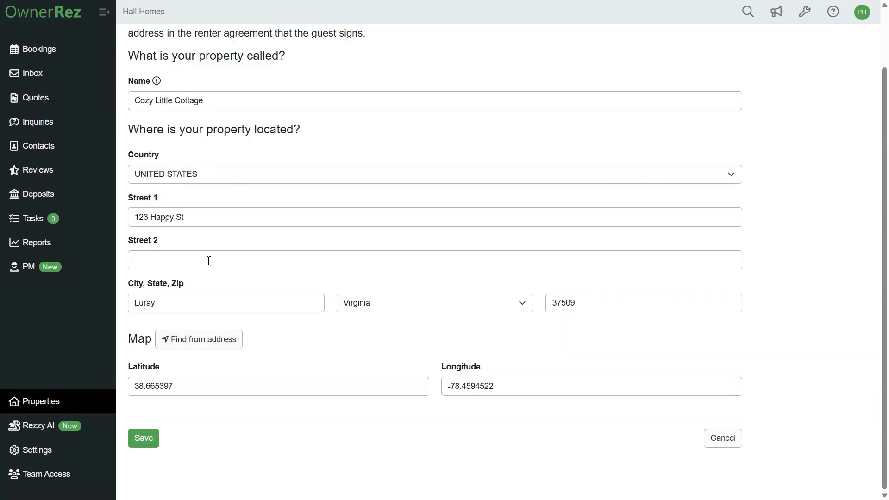
click(148, 441)
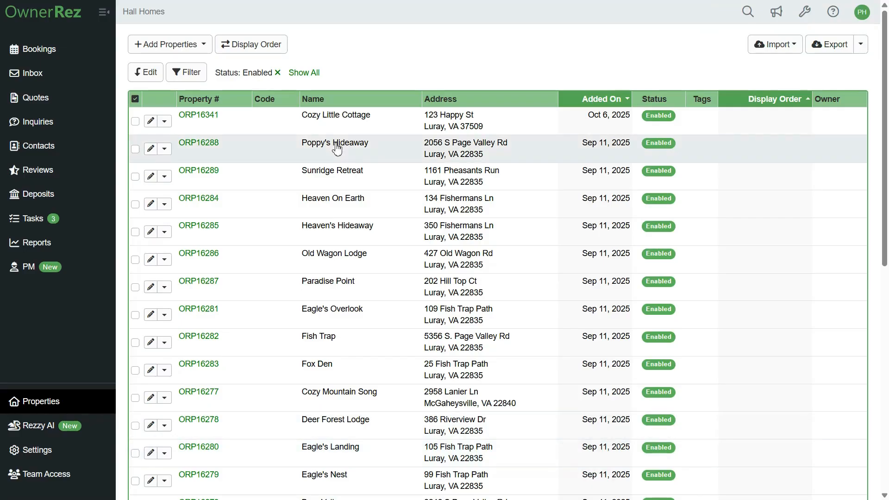
Open the Cozy Little Cottage accommodations for editing and set the OwnerRez property type to House
click(294, 119)
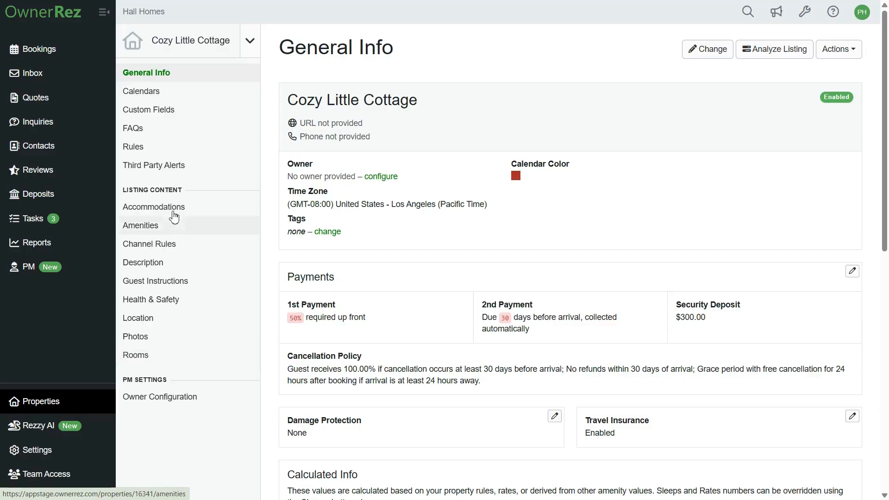
click(171, 214)
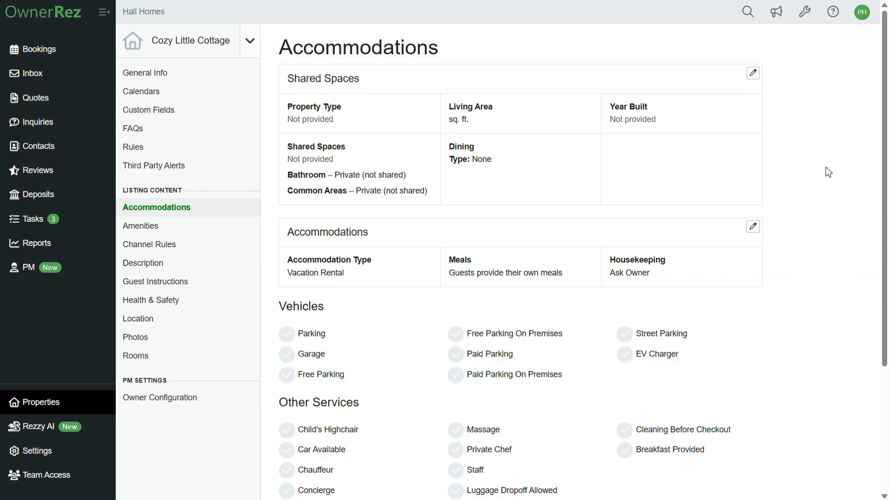
click(752, 74)
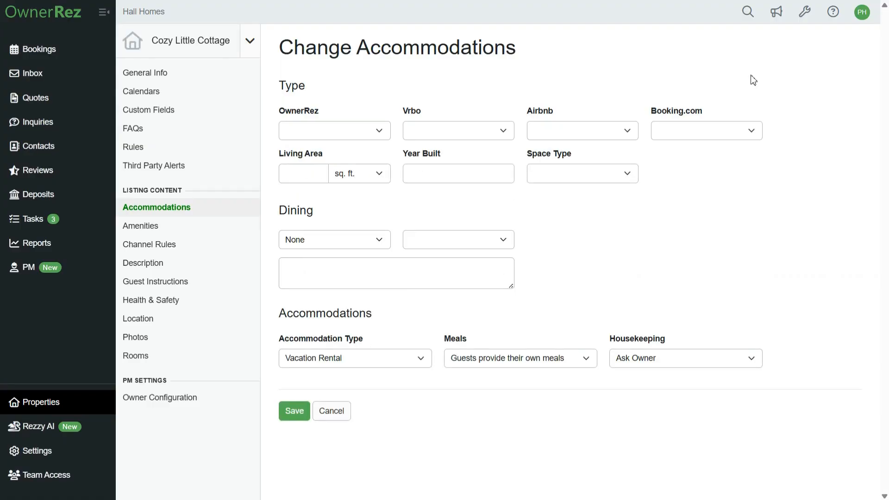
click(459, 133)
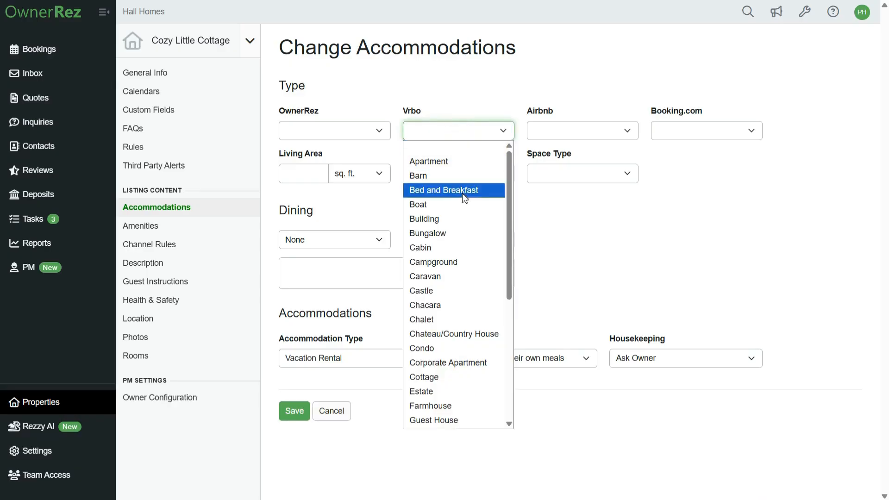
click(591, 130)
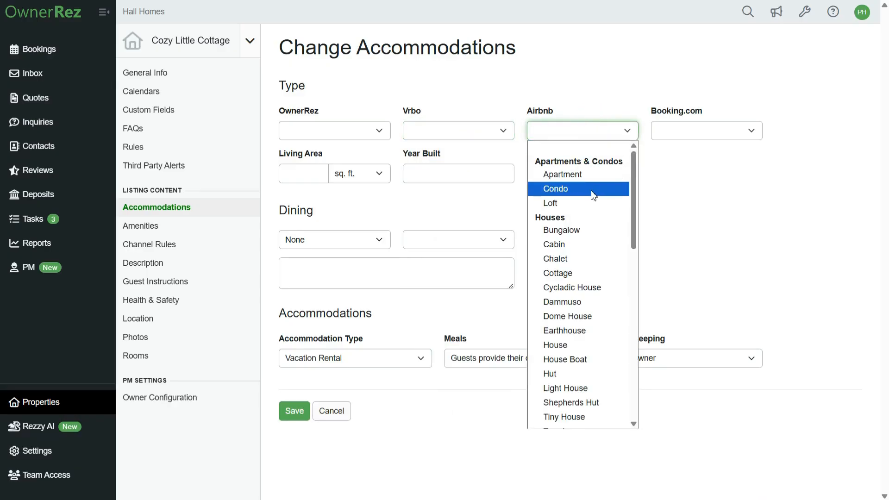
click(360, 129)
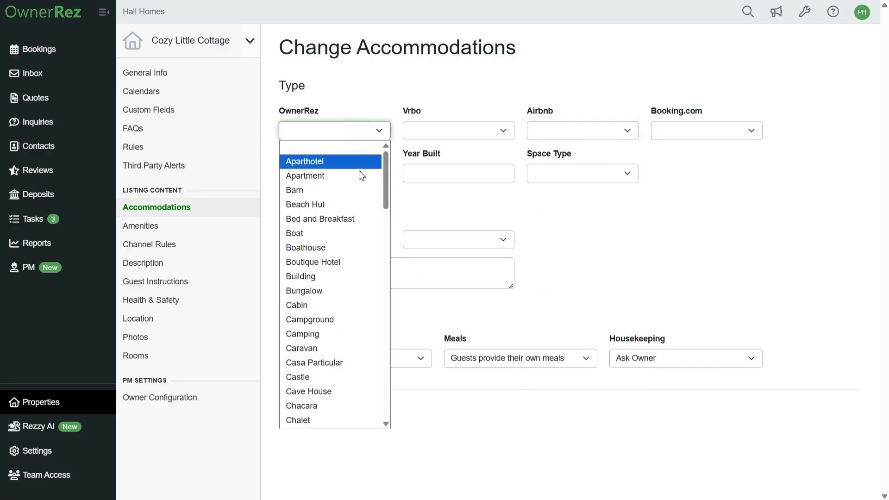
scroll(361, 176, down, 8)
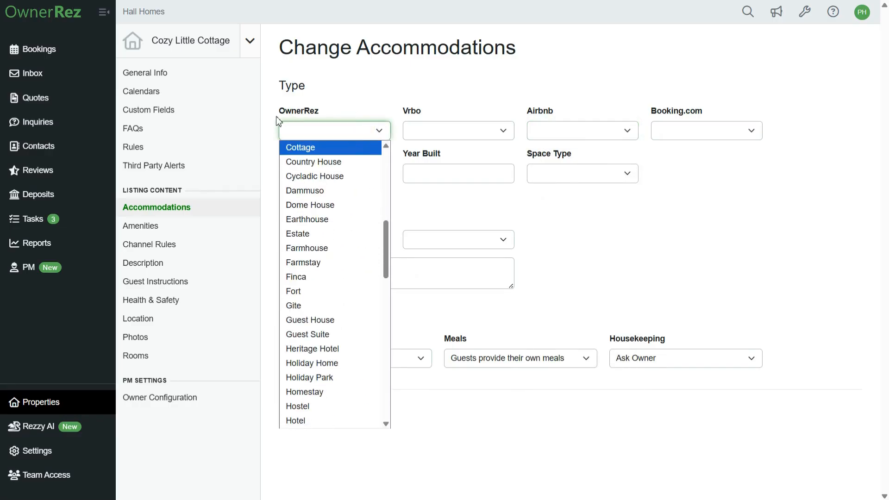
scroll(355, 208, down, 3)
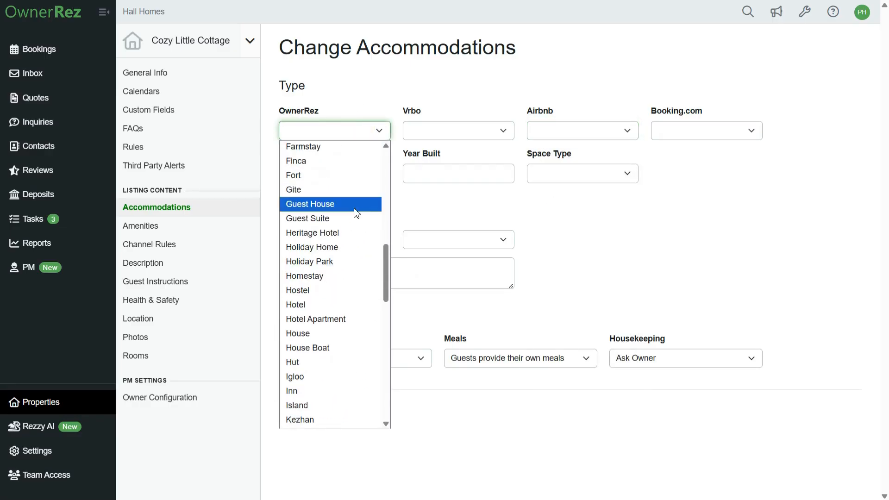
click(335, 335)
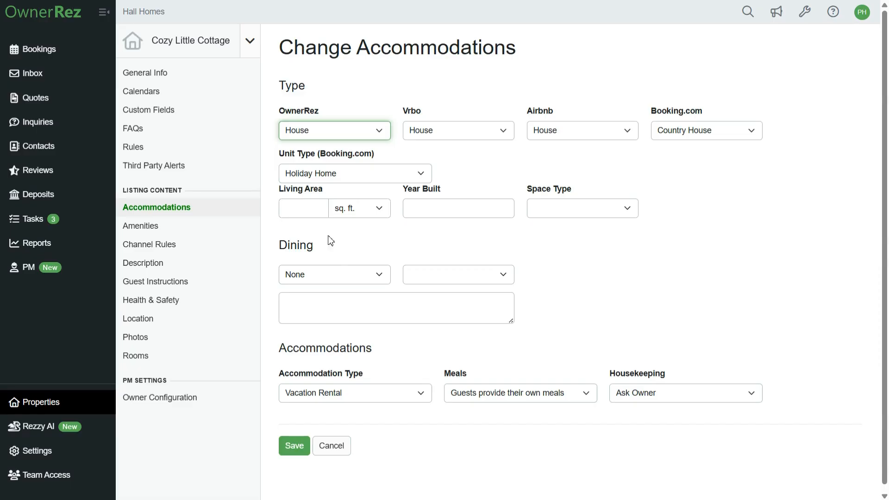
Set the living area to 2000 sq. ft., year built to 1998 and space type to Entire Home, and save the accommodations
click(298, 215)
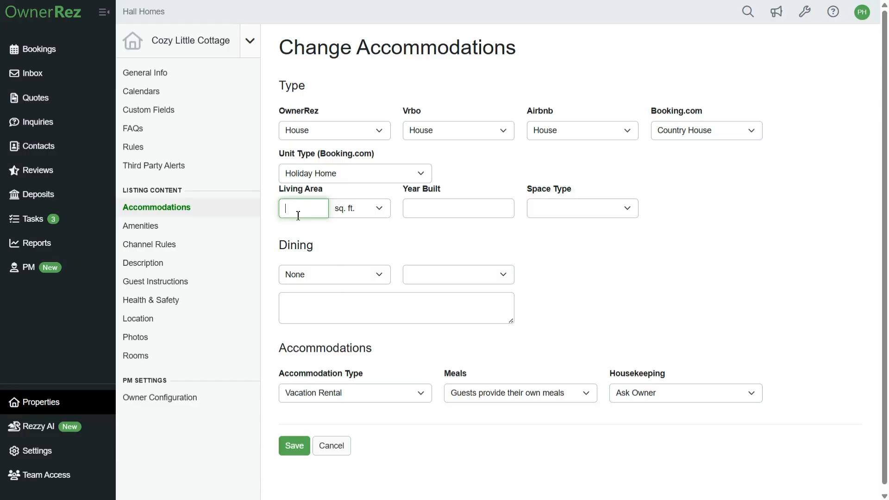
text(2000)
click(442, 216)
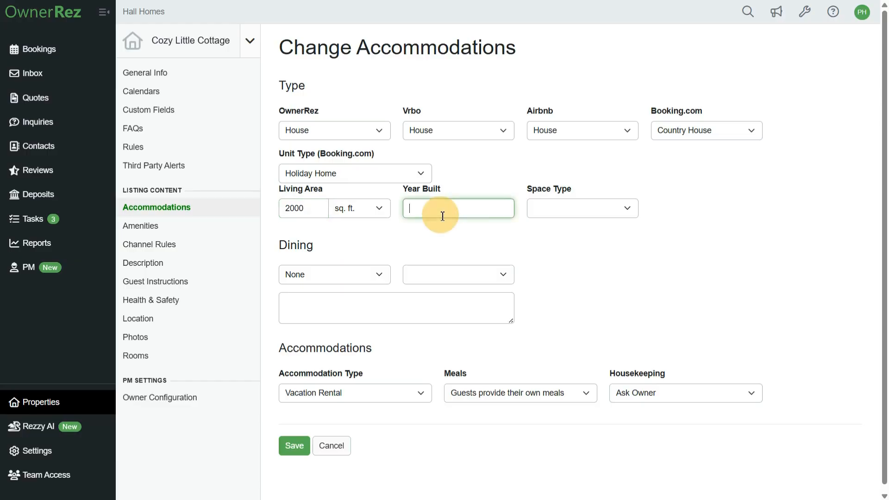
text(1998)
click(555, 217)
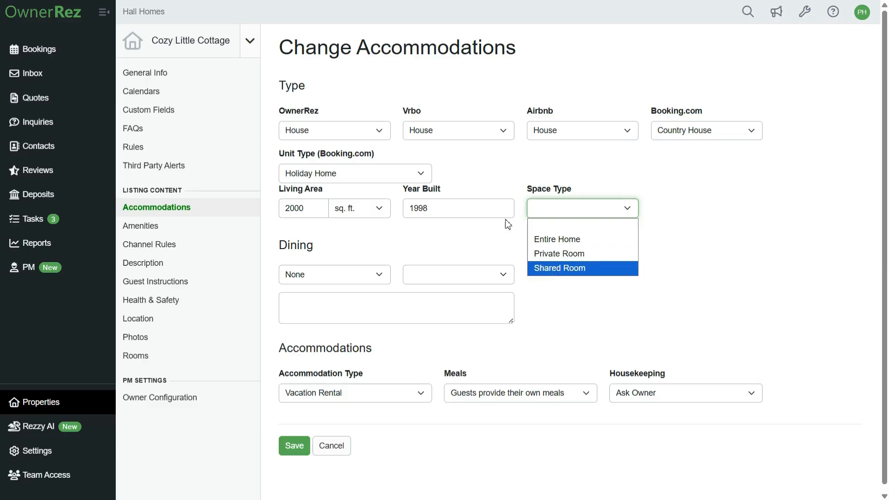
click(545, 239)
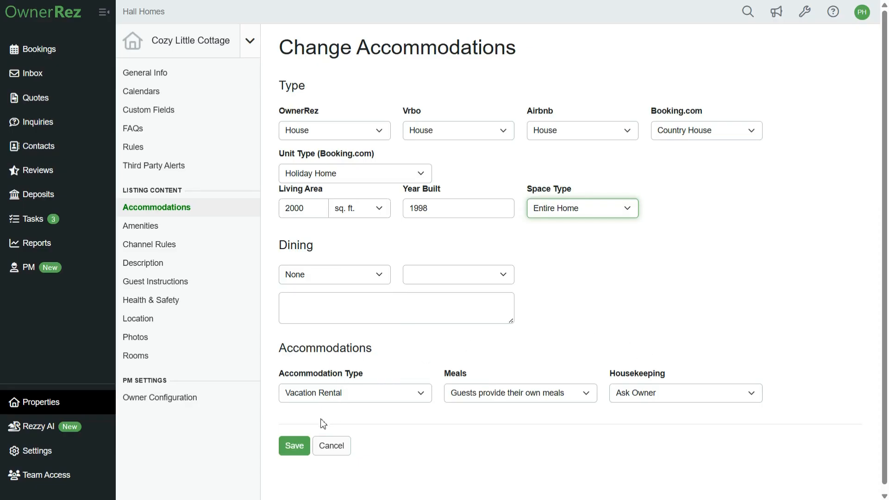
click(294, 446)
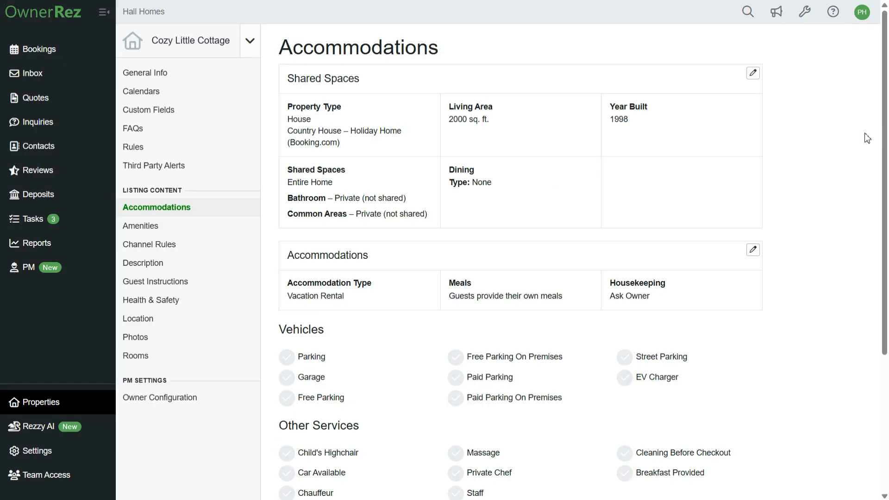
Enable Garage, Free Parking On Premises, Free Parking and Parking among the cottage's vehicle options
scroll(867, 138, down, 4)
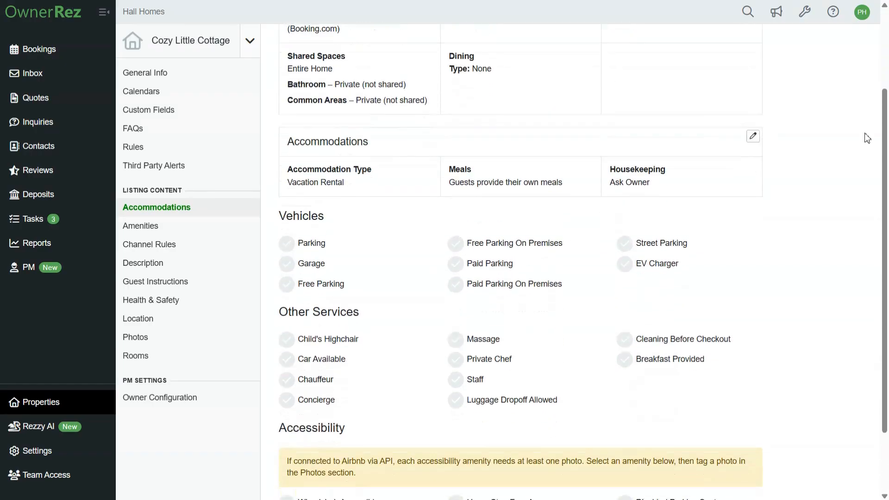
scroll(866, 138, down, 1)
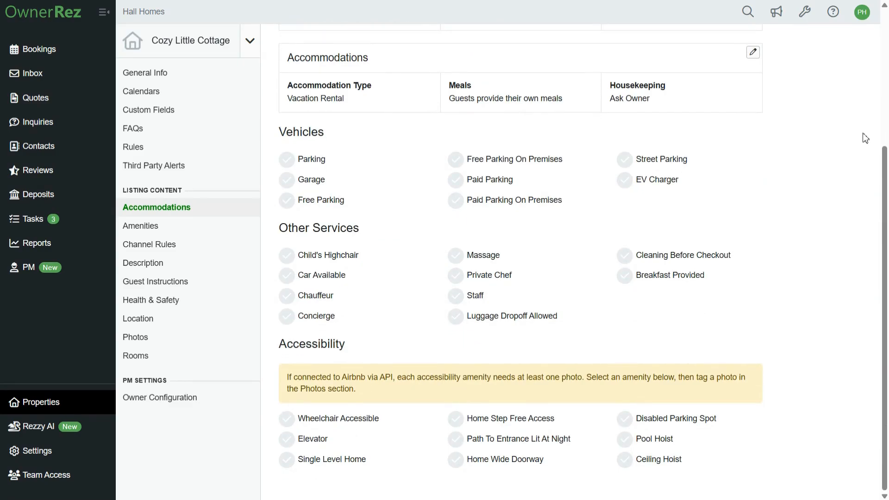
click(287, 182)
click(287, 183)
click(463, 165)
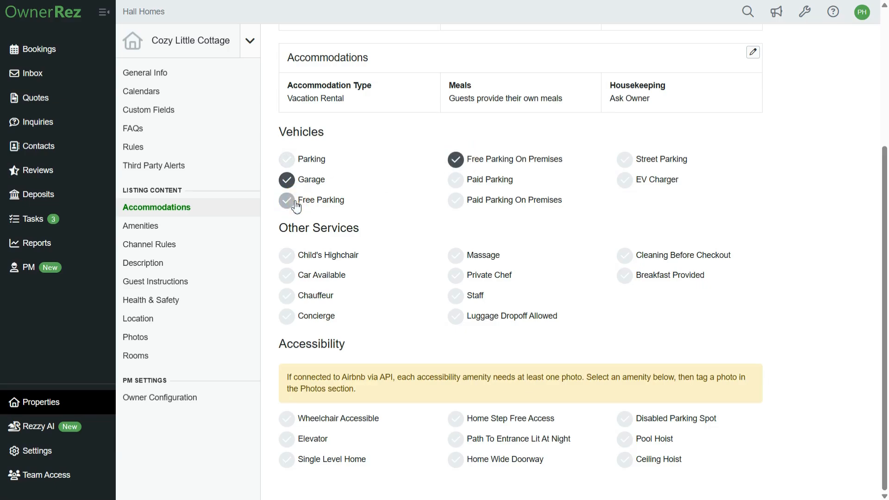
click(297, 200)
click(292, 163)
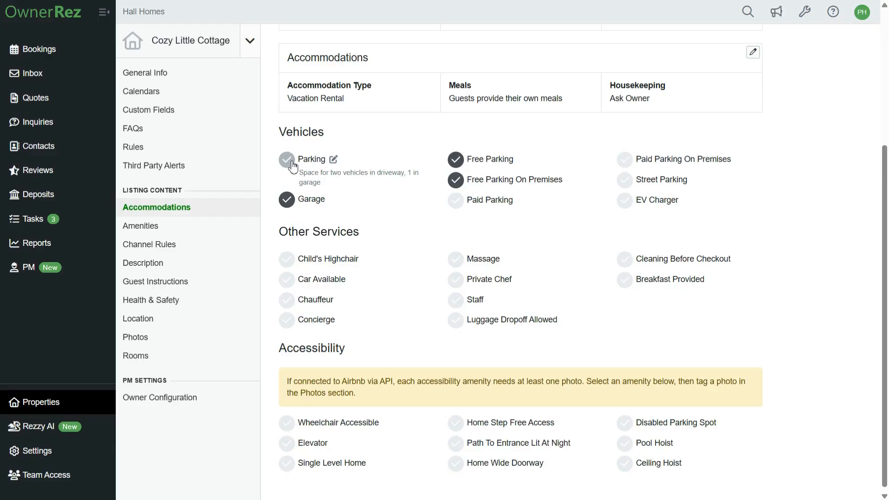
Save the Parking option's details as "Space for two vehicles in driveway, 1 in garage"
click(334, 161)
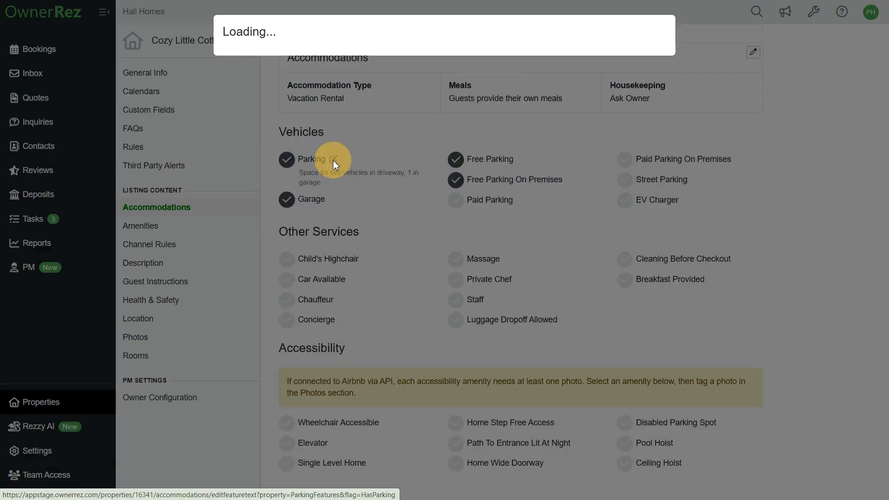
drag(416, 61, 215, 65)
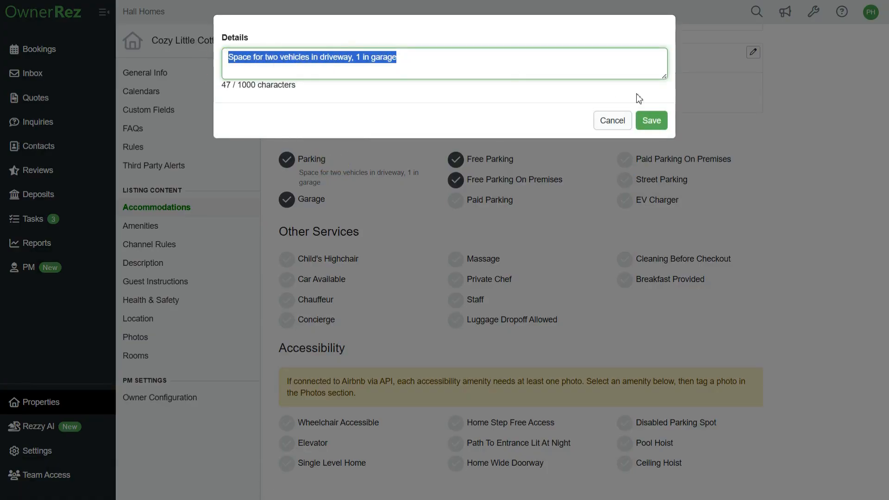
click(645, 121)
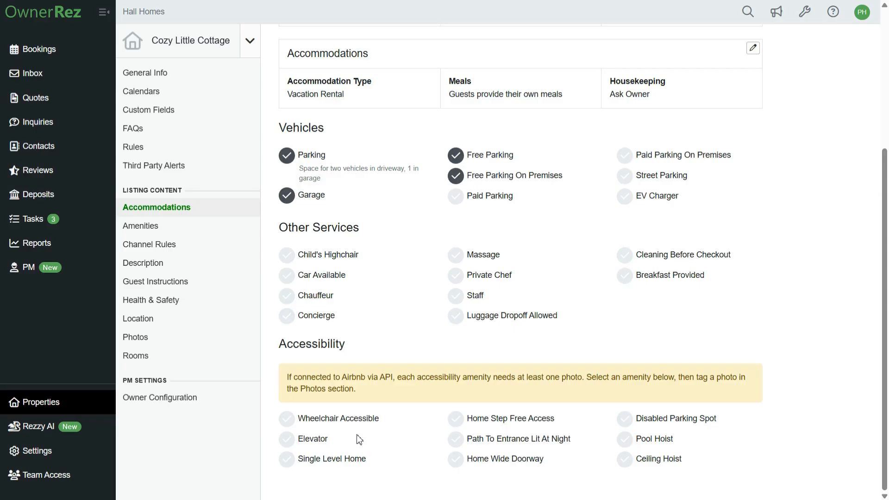
Enable Dishwasher, Microwave and Oven among the cottage's kitchen and dining amenities
click(176, 231)
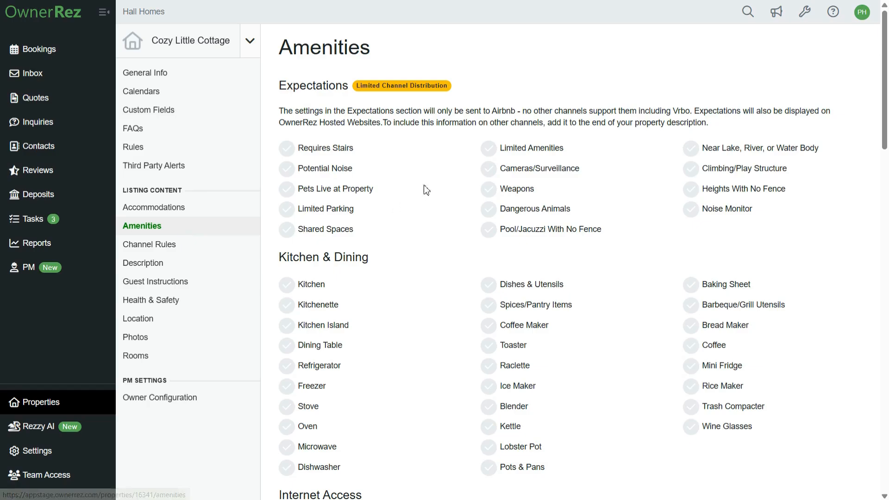
middle_click(436, 176)
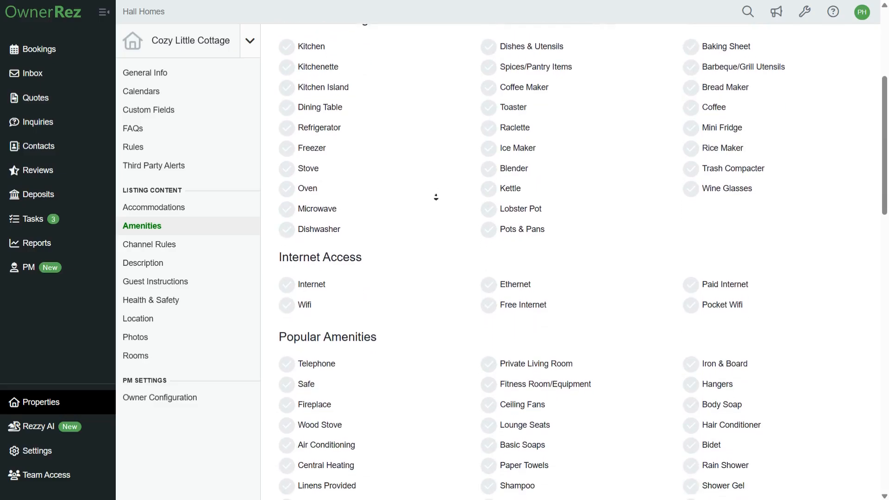
middle_click(436, 197)
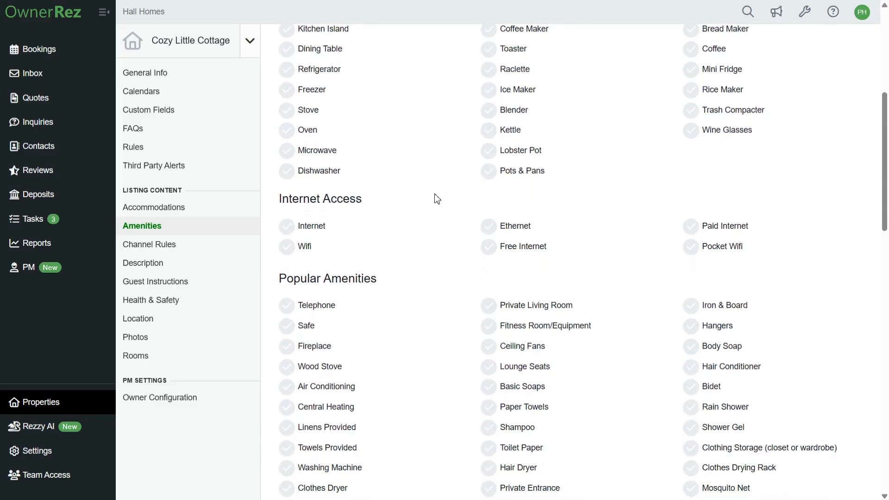
click(287, 172)
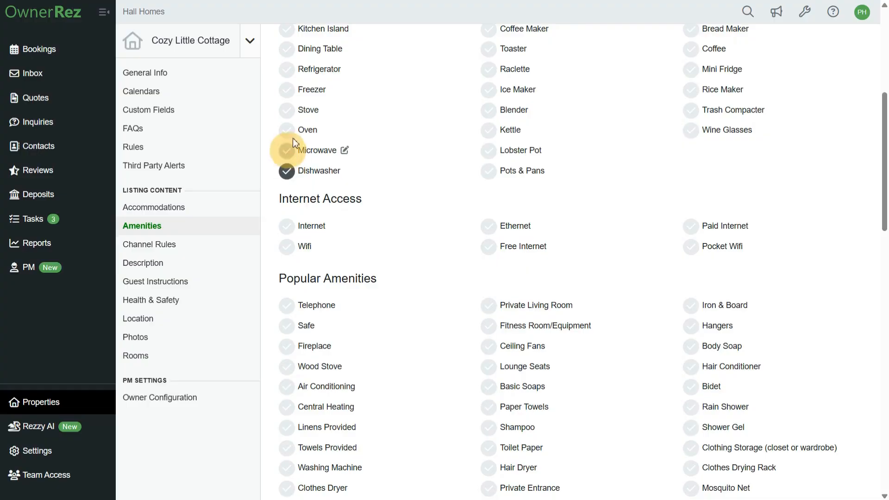
click(288, 149)
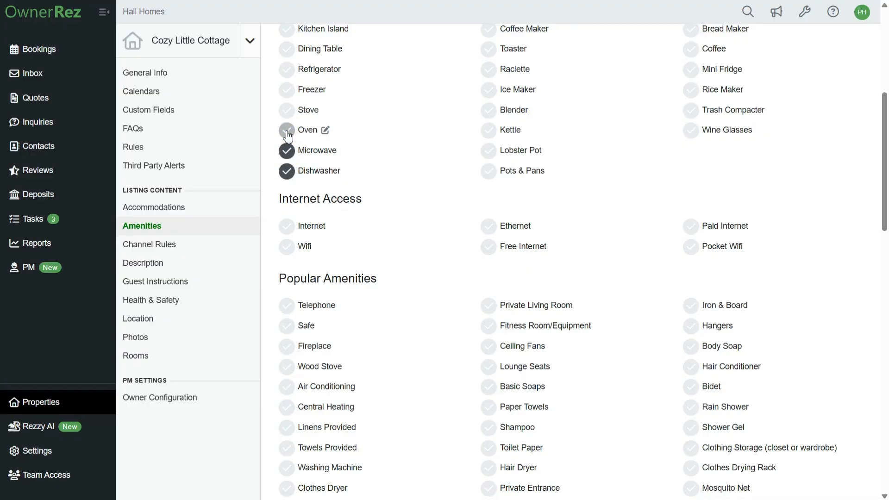
click(288, 134)
Open the Oven amenity's details and save them without any text
click(325, 131)
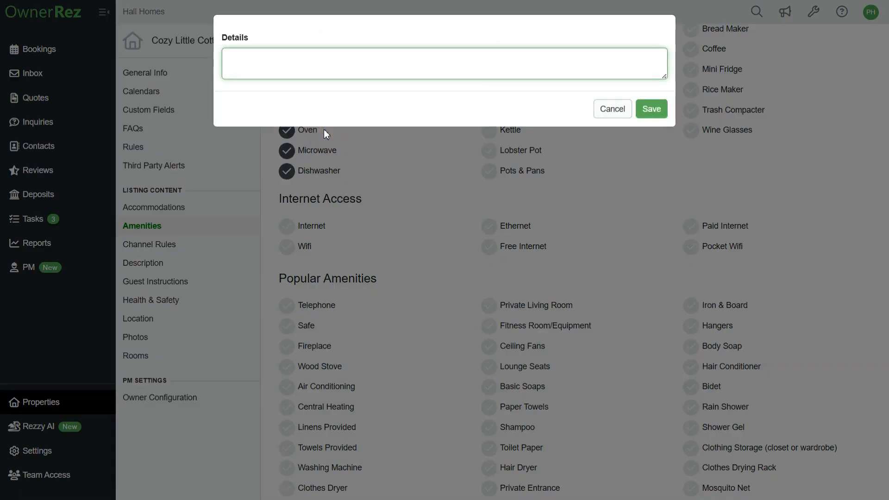
click(403, 61)
click(651, 110)
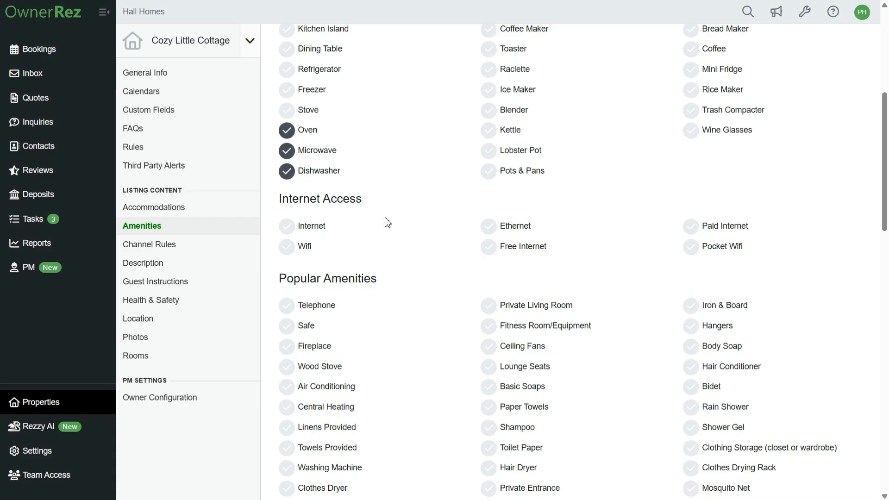
Look through the cottage's description fields, guest instructions and health and safety features
click(202, 272)
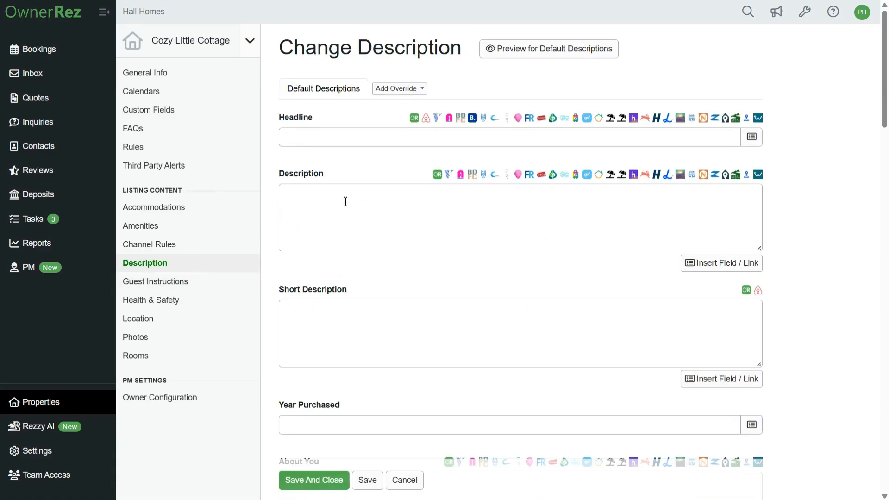
scroll(428, 212, down, 5)
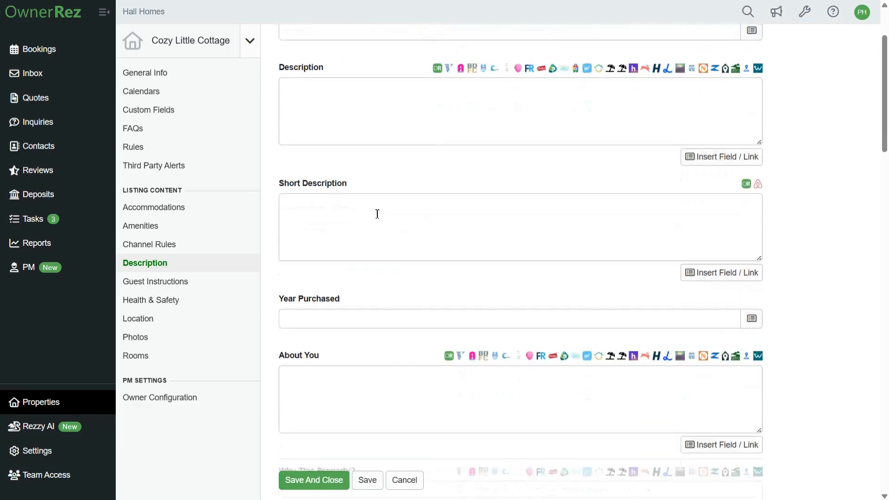
scroll(407, 253, down, 4)
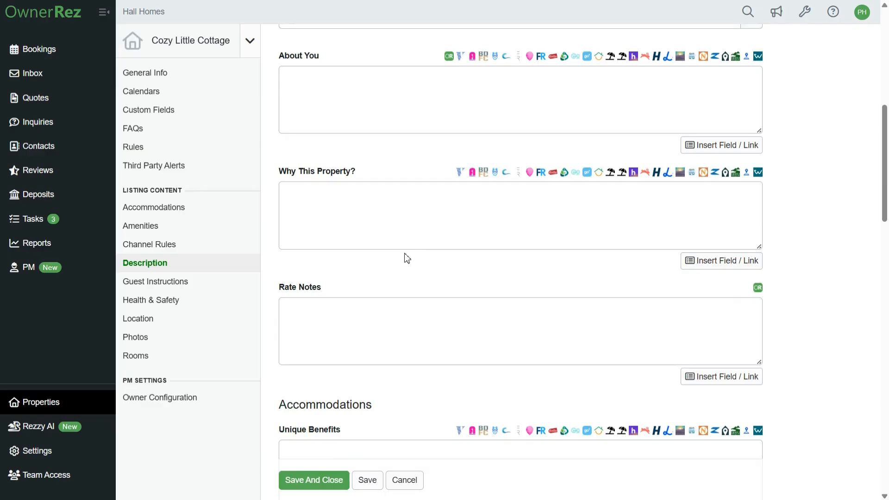
scroll(399, 226, up, 3)
scroll(399, 226, up, 6)
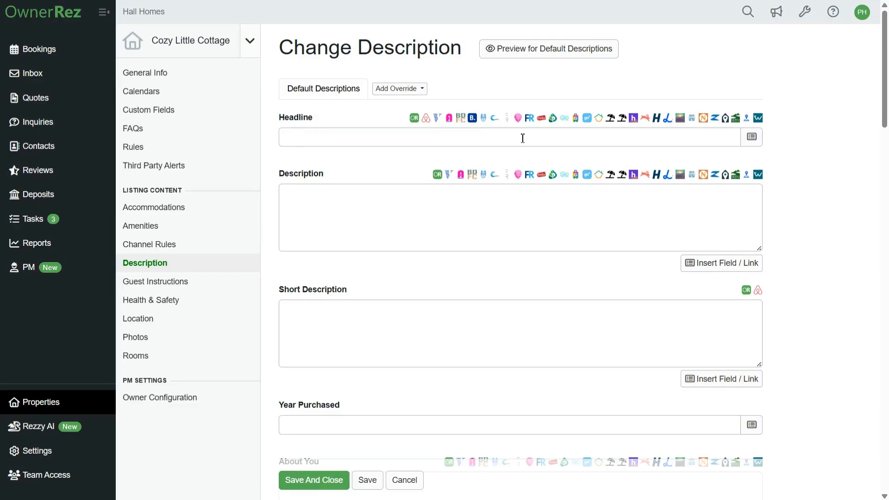
click(192, 282)
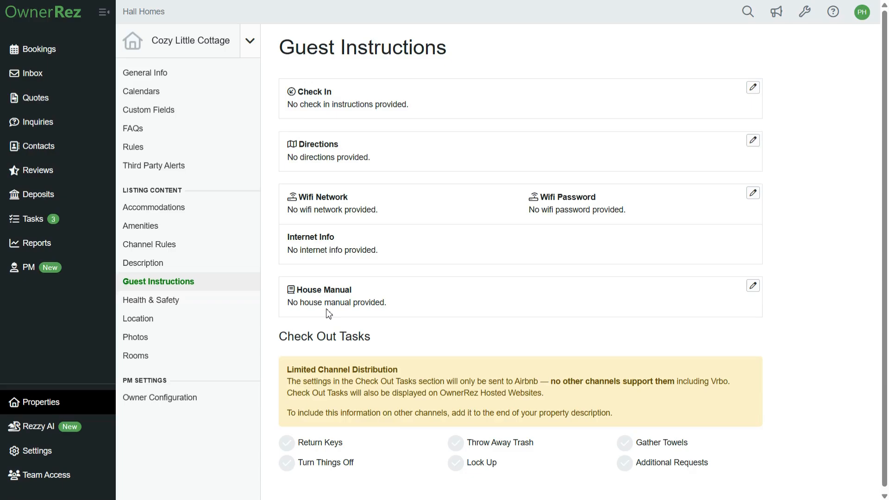
click(203, 301)
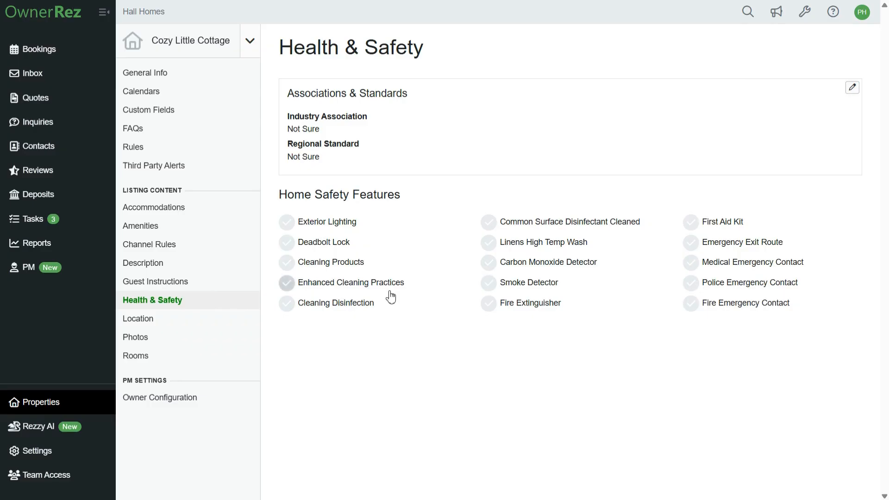
View the cottage's address and map details in their edit form and leave it without changing anything
click(206, 327)
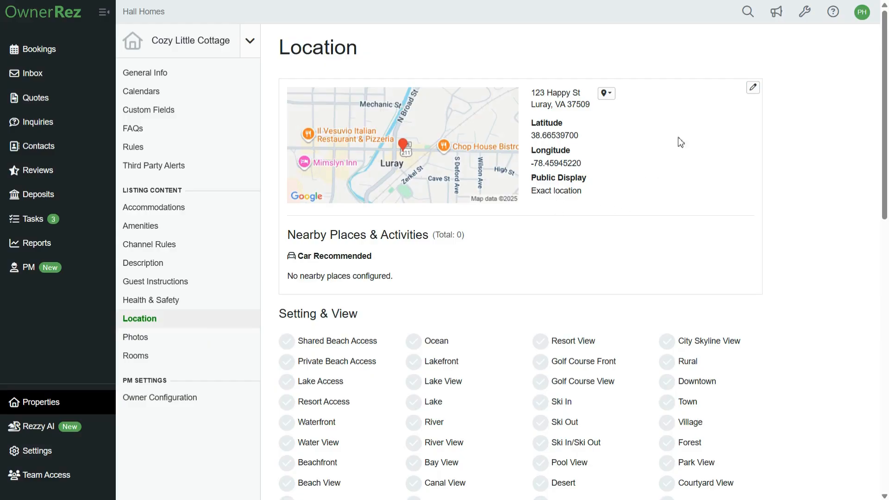
click(754, 91)
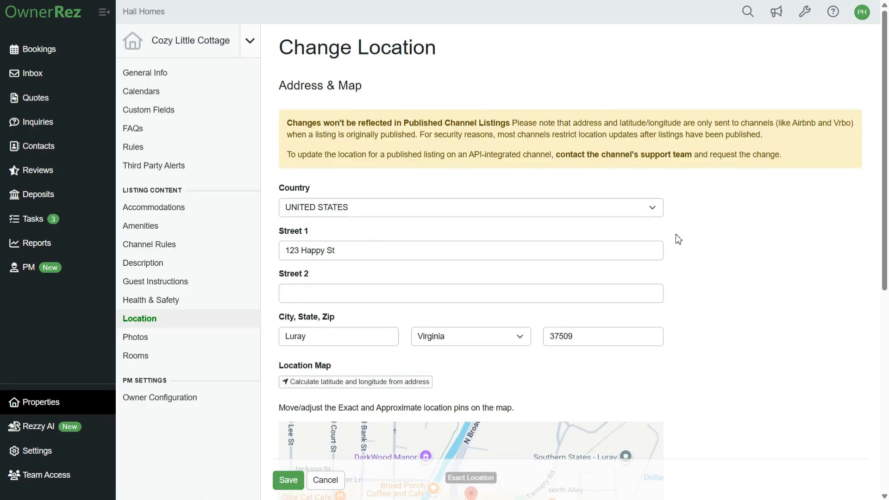
key(alt+Left)
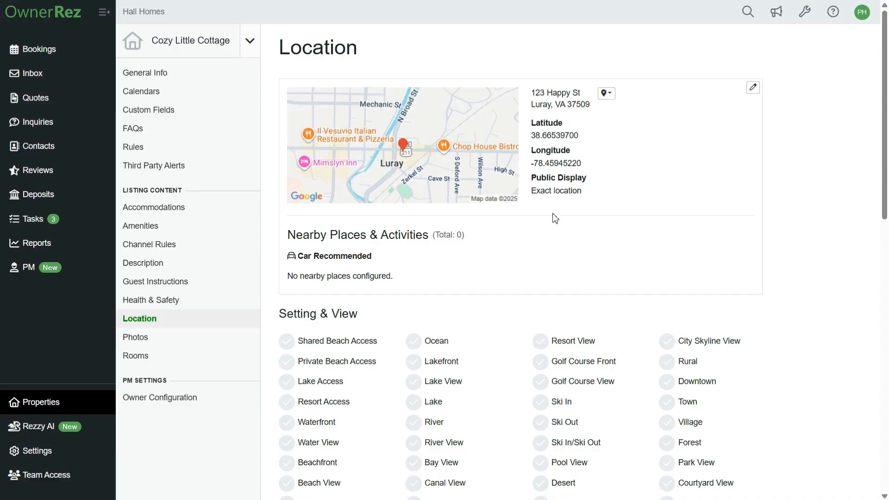
Enable Mountain Biking among the location's sports and adventure activities
scroll(555, 219, down, 4)
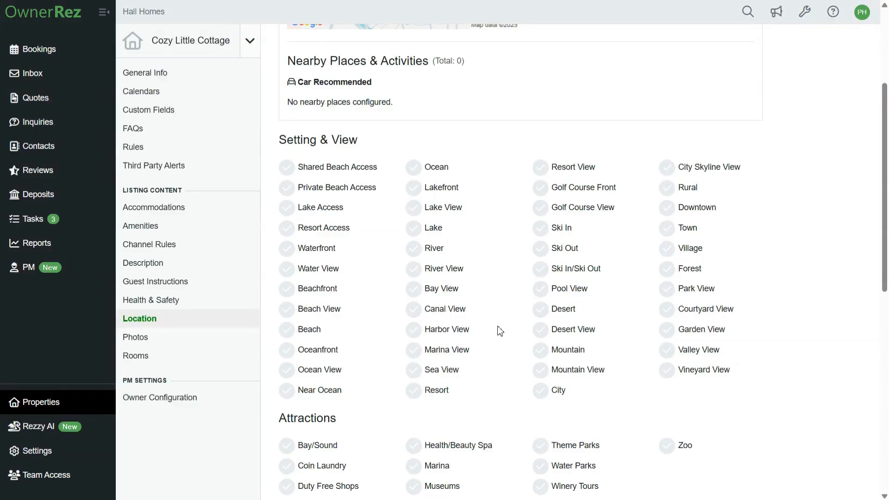
scroll(500, 332, down, 4)
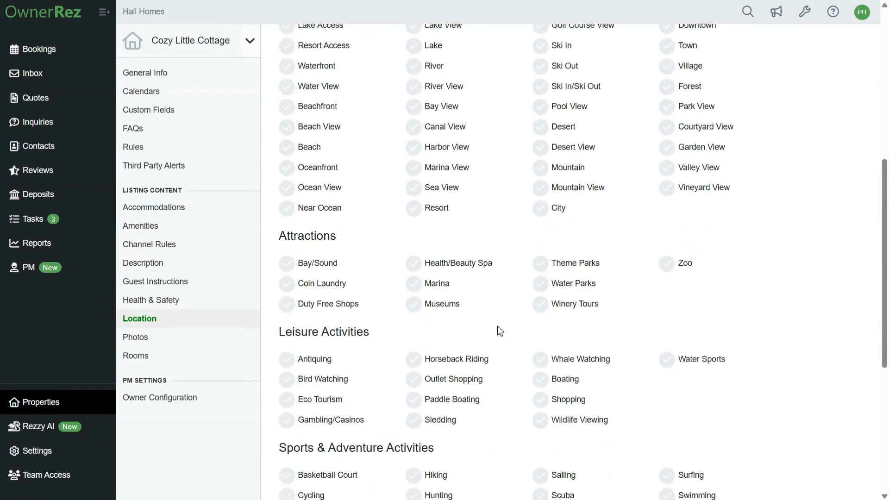
scroll(500, 332, down, 1)
scroll(500, 331, down, 2)
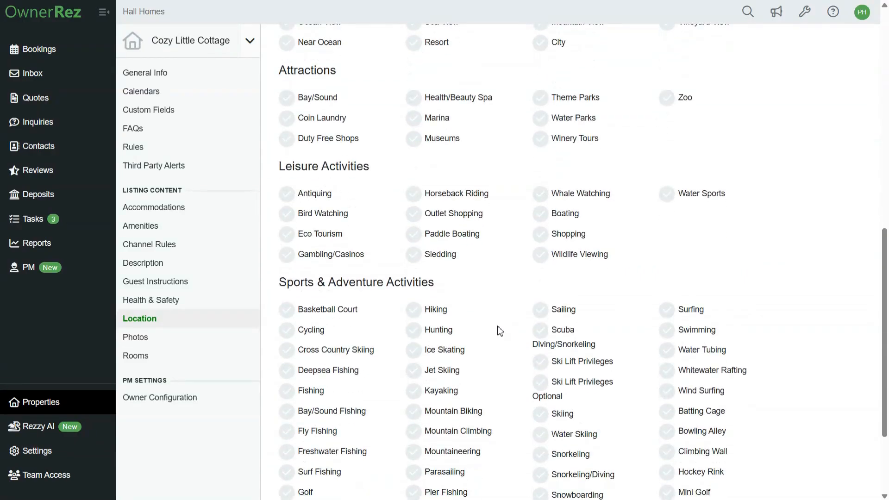
scroll(500, 331, down, 2)
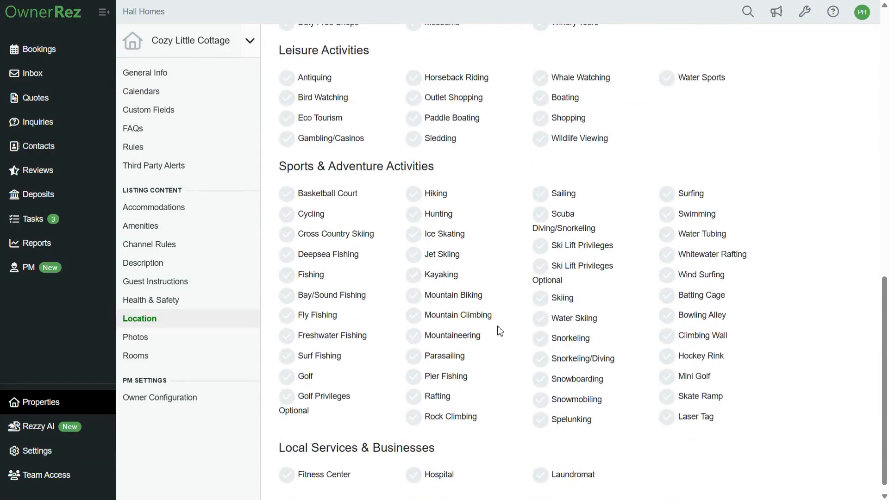
scroll(500, 331, down, 1)
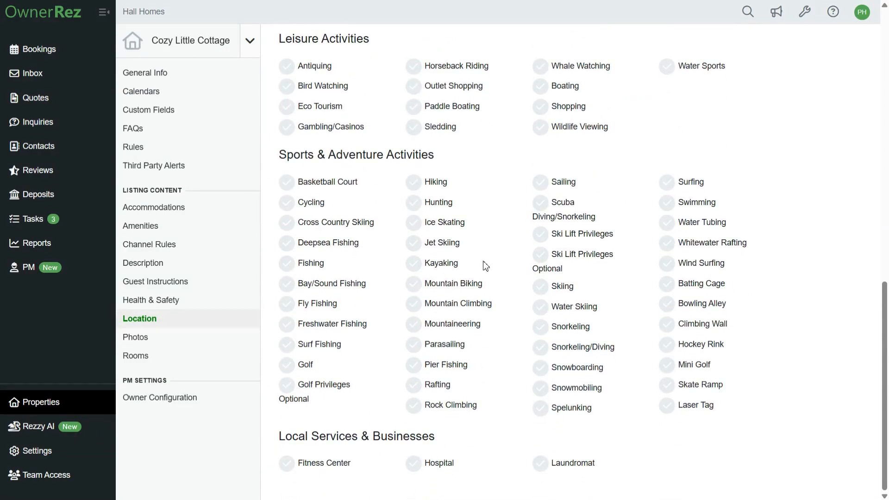
click(456, 286)
Upload the images Picture 1 through Picture 6 from Downloads to the cottage's photos
click(171, 338)
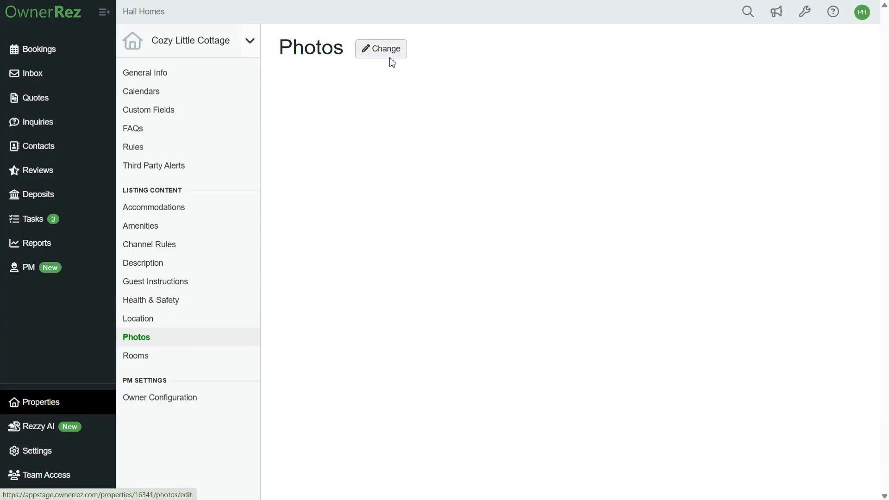
click(374, 48)
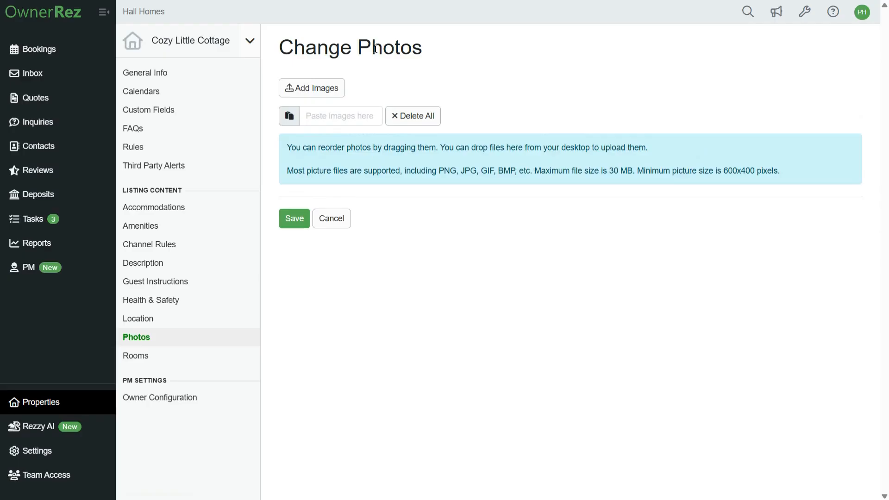
click(313, 86)
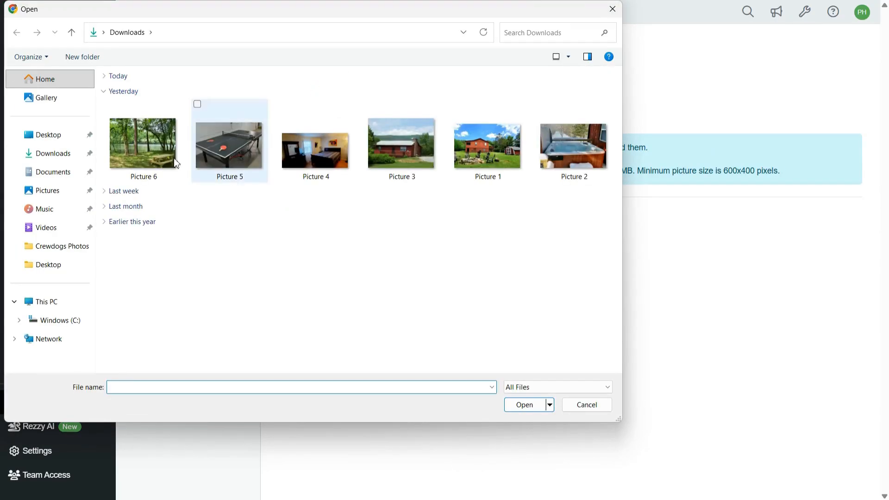
click(174, 162)
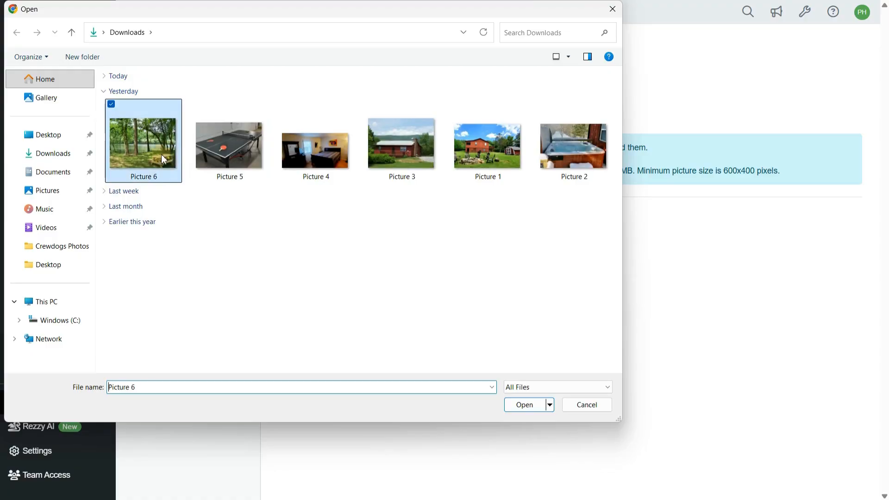
shift+click(557, 148)
click(525, 405)
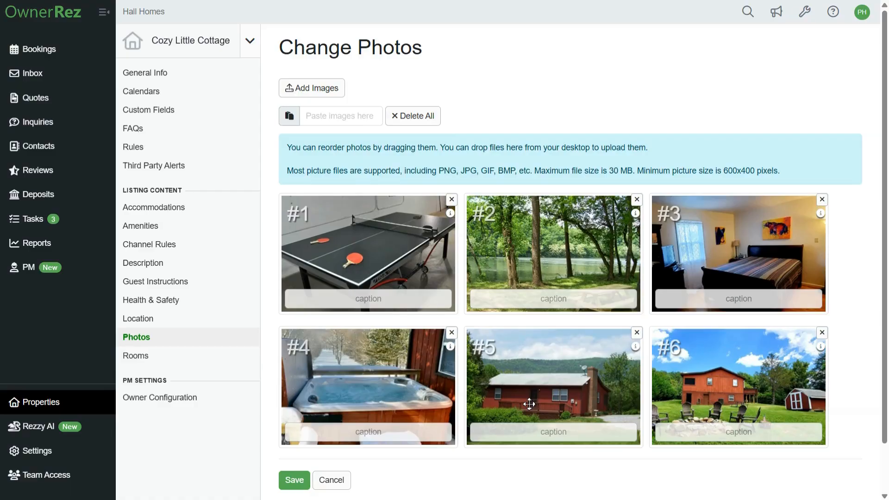
Reorder the photos as ping-pong table, backyard fire pit, bedroom, waterside trees, house front and hot tub, and save the order
drag(529, 404, 349, 319)
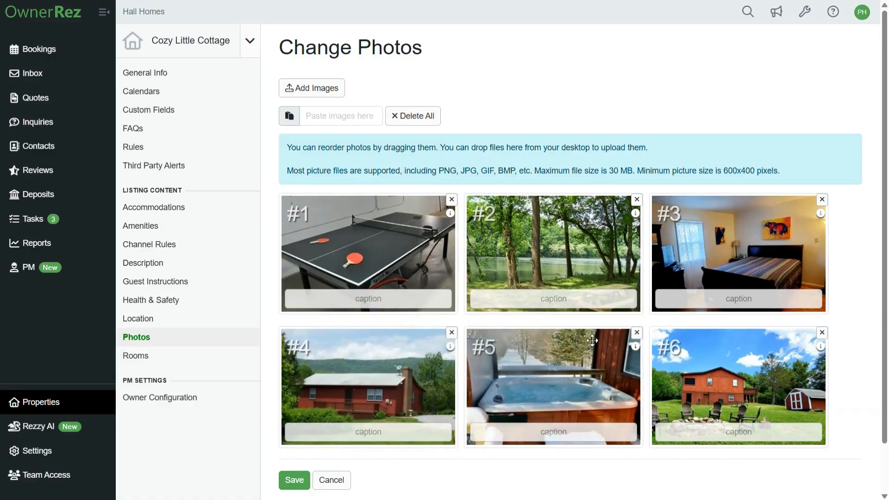
drag(695, 273, 552, 283)
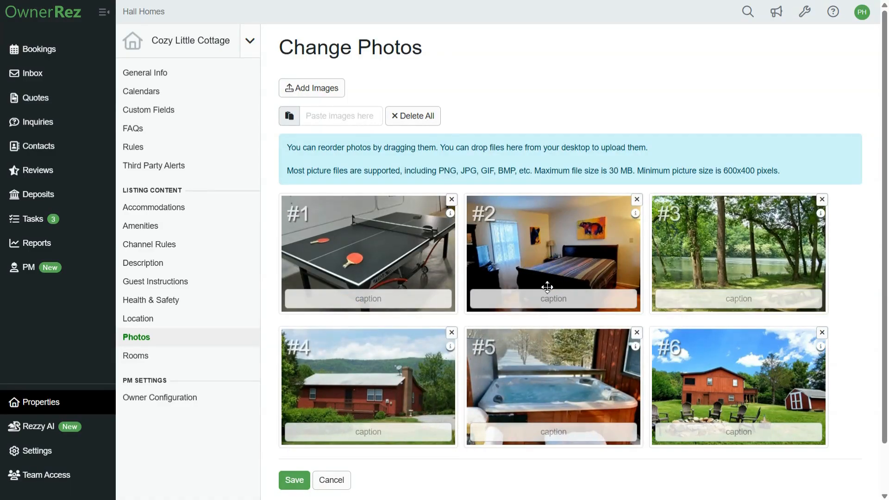
drag(690, 351, 539, 253)
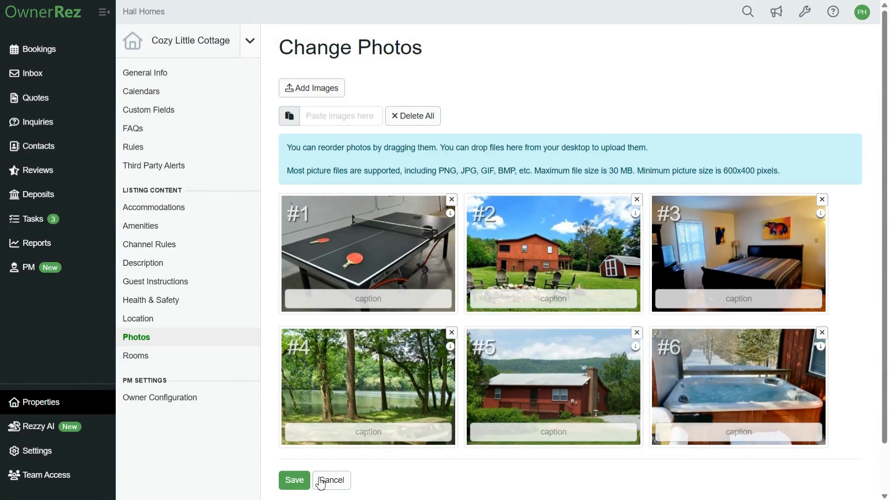
click(295, 480)
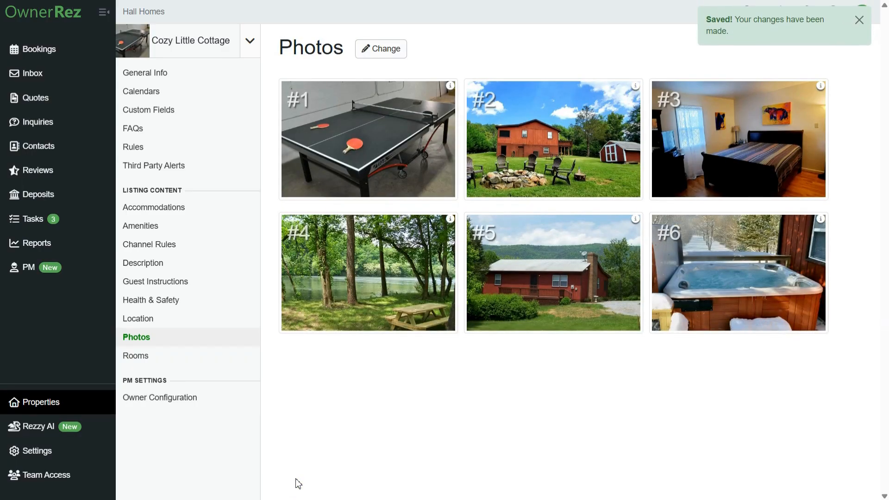
Add a private bedroom named "Bedroom 1" with 1 King bed to the cottage's rooms
click(189, 356)
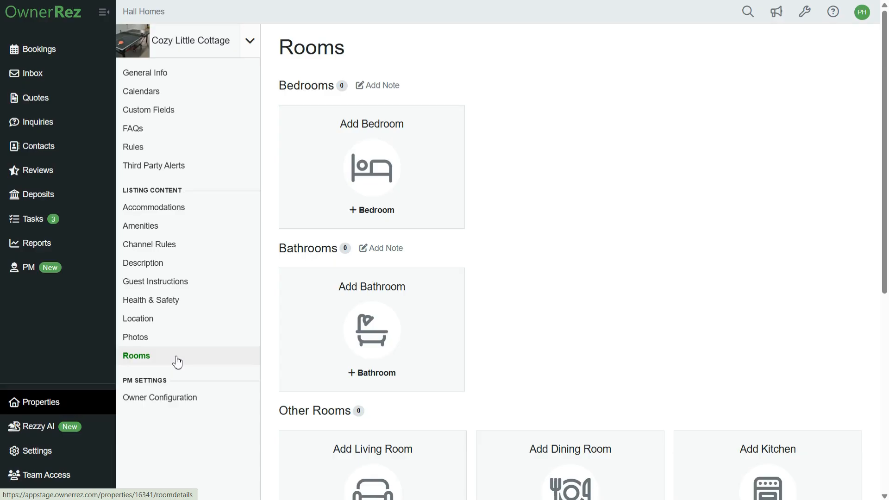
click(379, 205)
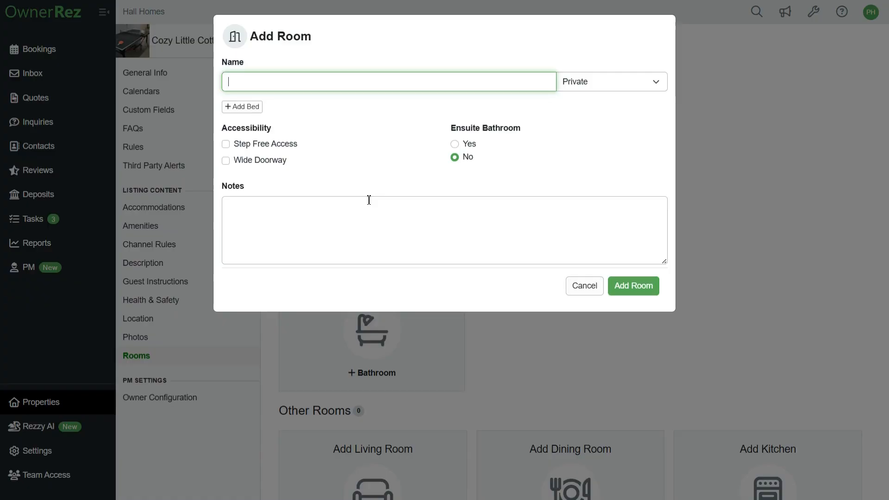
text(Bedroom 1)
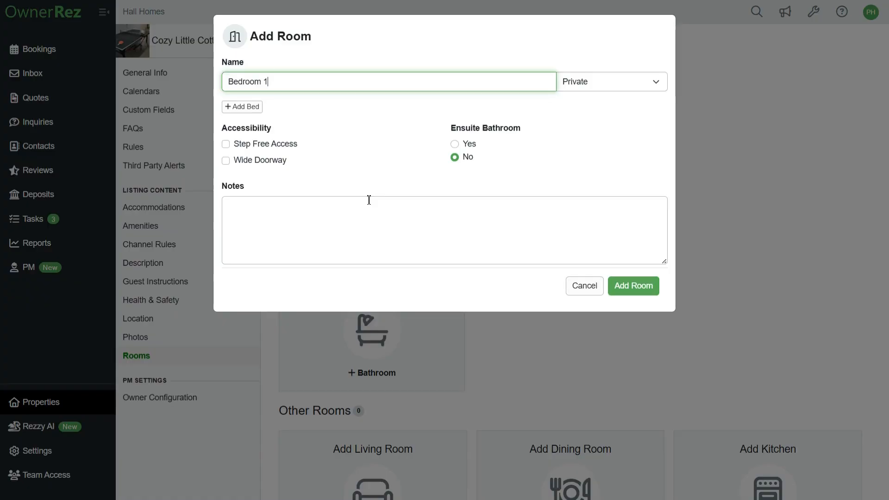
click(254, 108)
click(264, 113)
text(1)
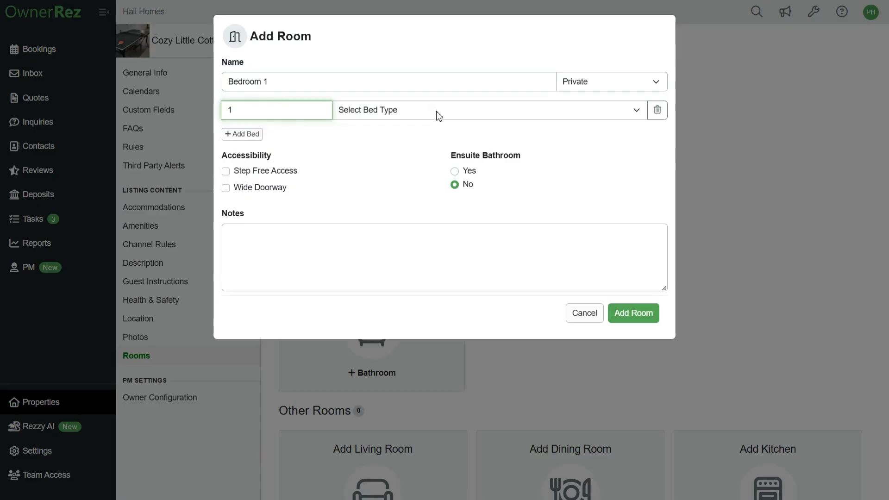
click(437, 113)
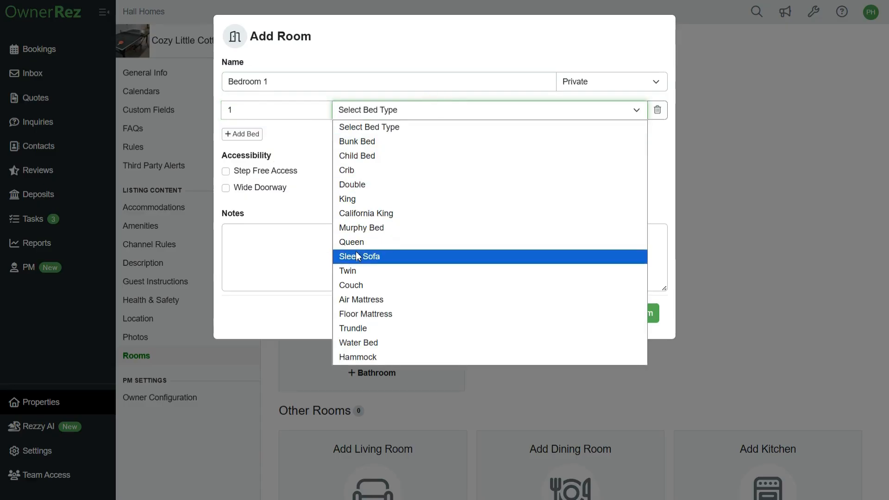
click(353, 199)
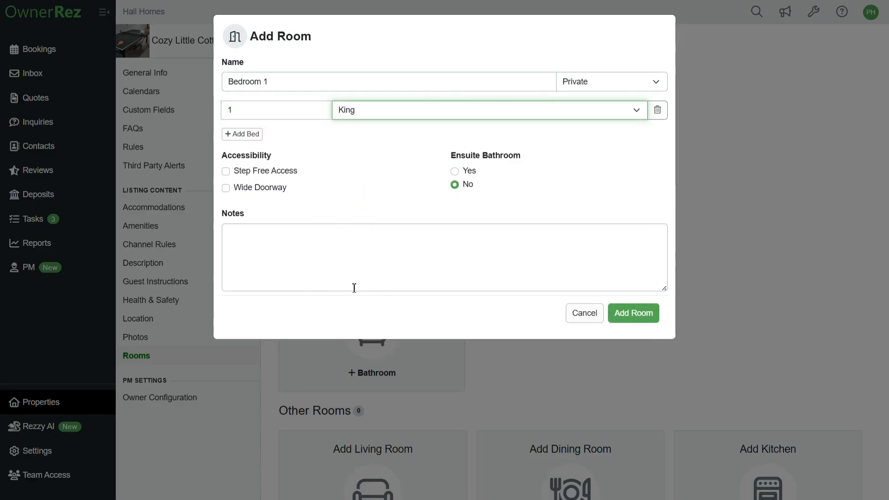
click(634, 315)
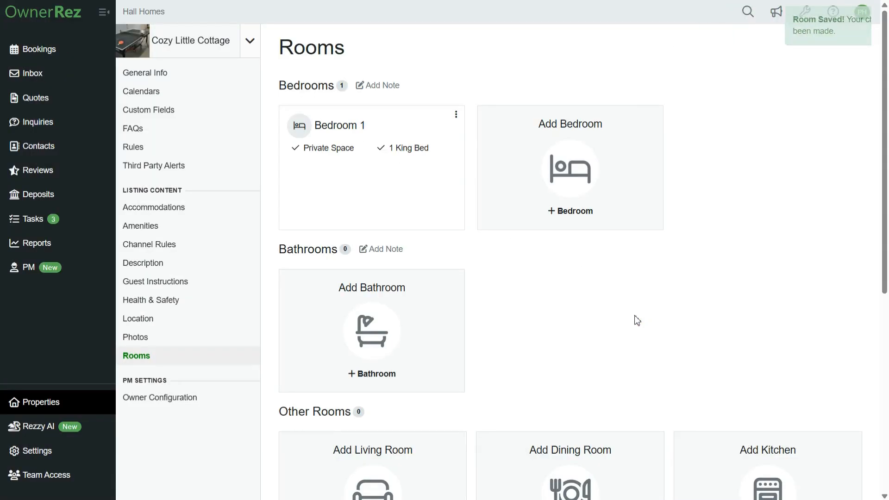
Add a private bathroom named "Bathroom 1" of type Full to the cottage's rooms
click(374, 351)
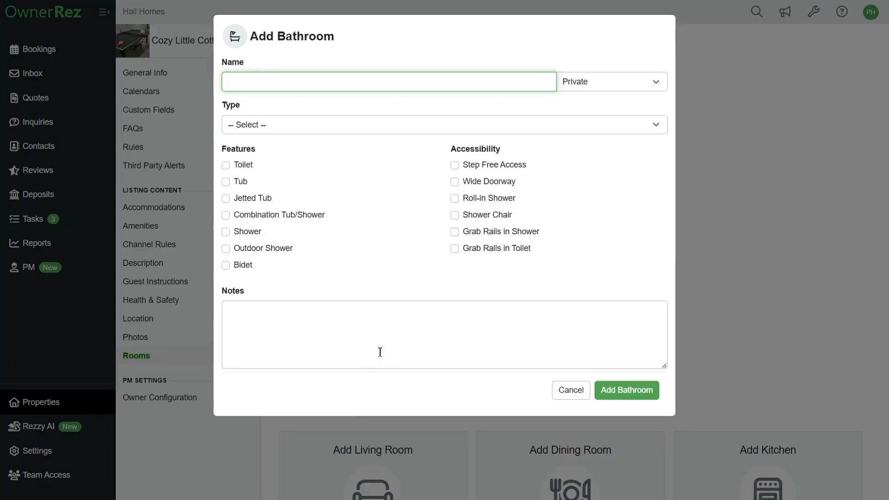
text(Bathroom 1)
click(300, 131)
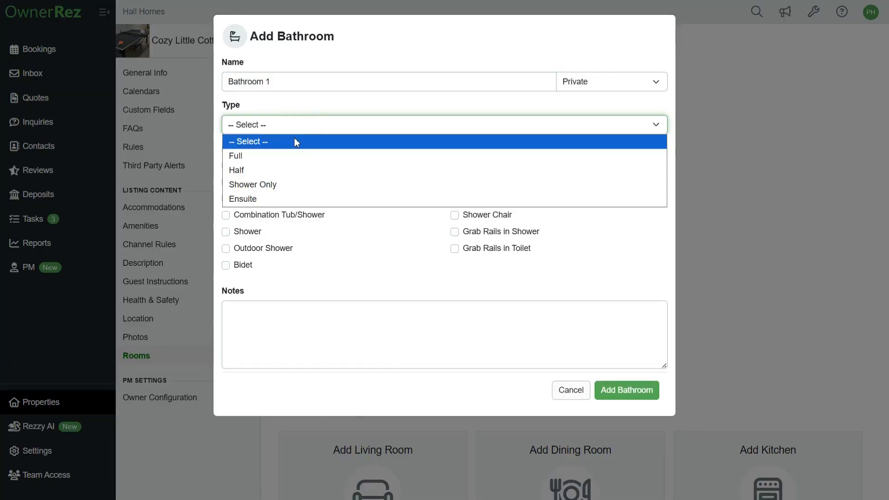
click(290, 153)
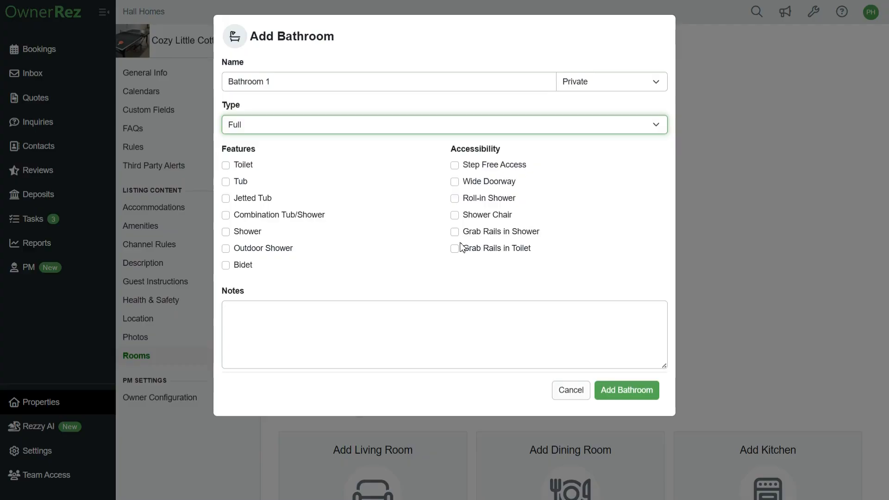
click(624, 402)
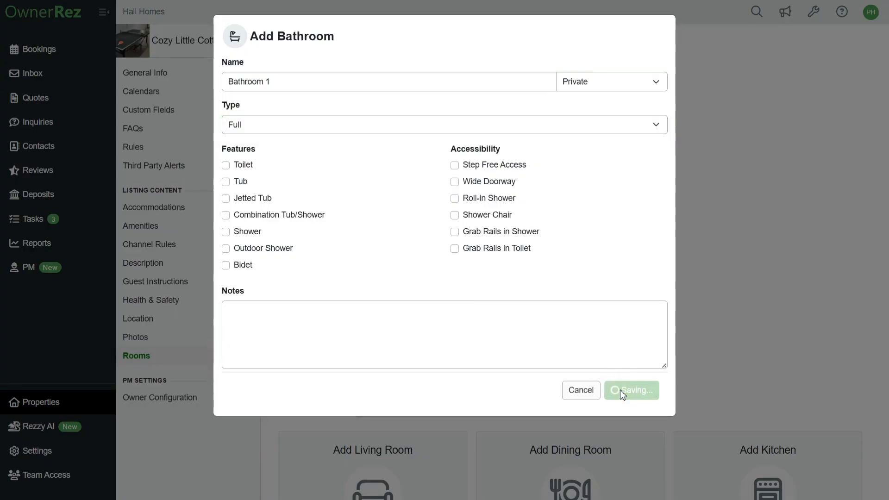